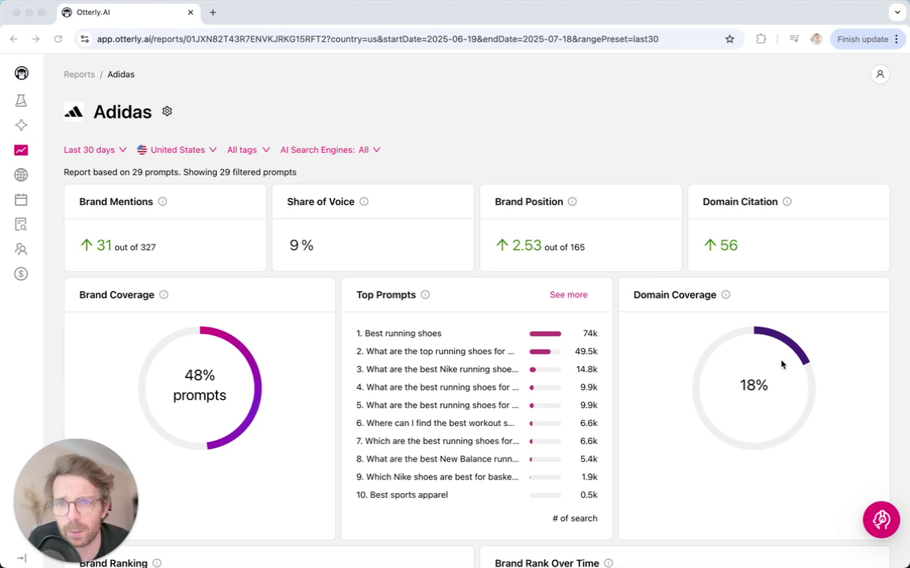
Scroll down to the Brand Visibility Index chart and Most Cited URLs, led by adidas.com/us with 6 citations
{"action": "scroll", "coordinate": [782, 364], "scroll_direction": "down", "scroll_amount": 2}
{"action": "scroll", "coordinate": [782, 363], "scroll_direction": "down", "scroll_amount": 3}
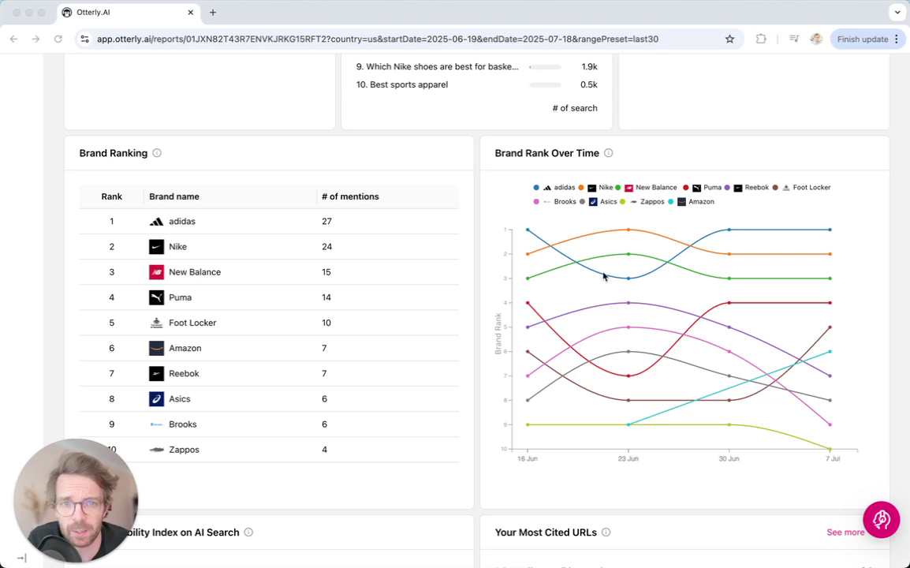
{"action": "scroll", "coordinate": [609, 279], "scroll_direction": "down", "scroll_amount": 3}
{"action": "scroll", "coordinate": [609, 279], "scroll_direction": "down", "scroll_amount": 2}
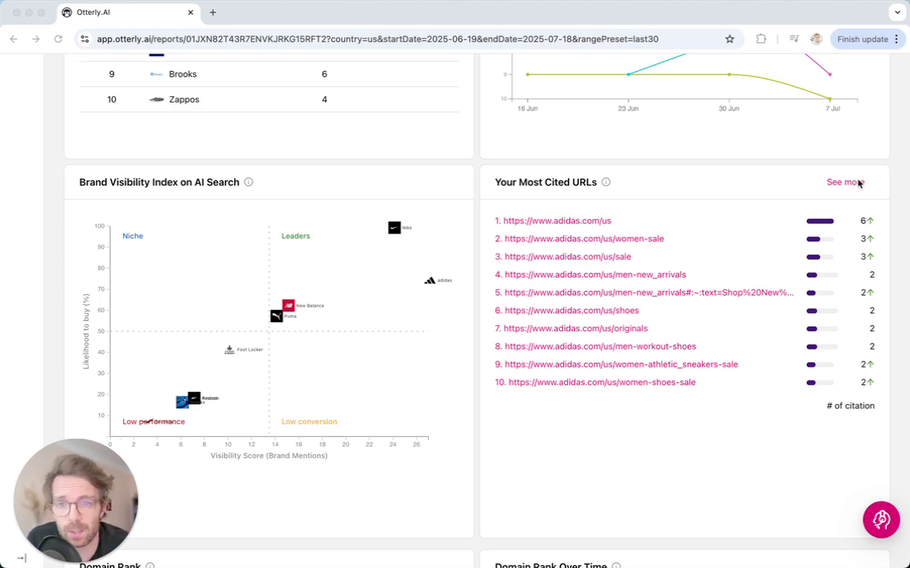
View the Domain Rank table topped by reddit.com's 83 citations, then scroll back to the summary metrics
{"action": "scroll", "coordinate": [859, 183], "scroll_direction": "down", "scroll_amount": 5}
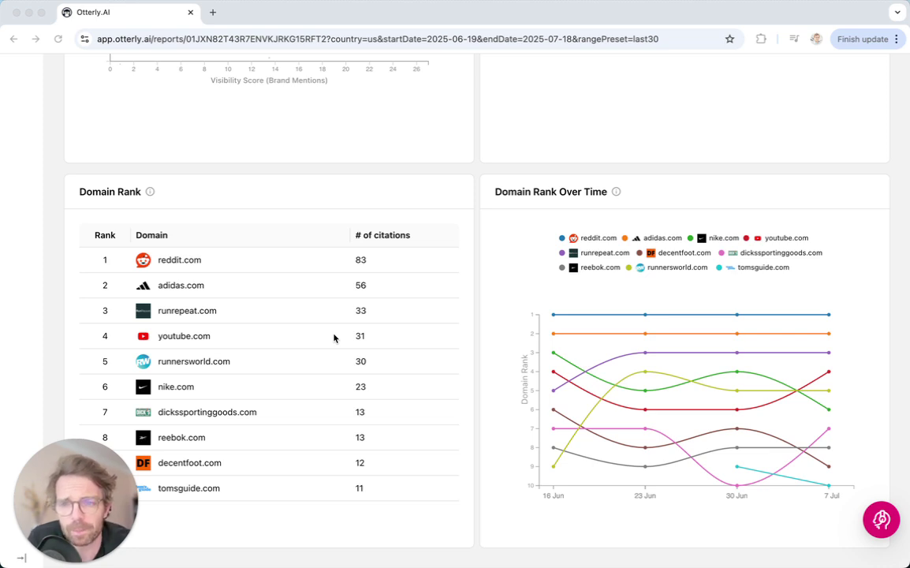
{"action": "scroll", "coordinate": [334, 338], "scroll_direction": "up", "scroll_amount": 3}
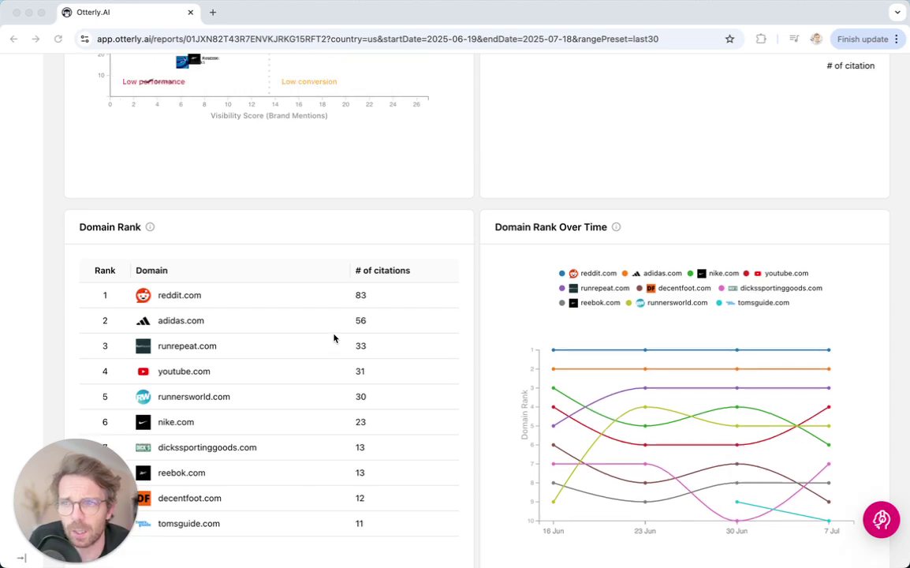
{"action": "scroll", "coordinate": [335, 339], "scroll_direction": "up", "scroll_amount": 10}
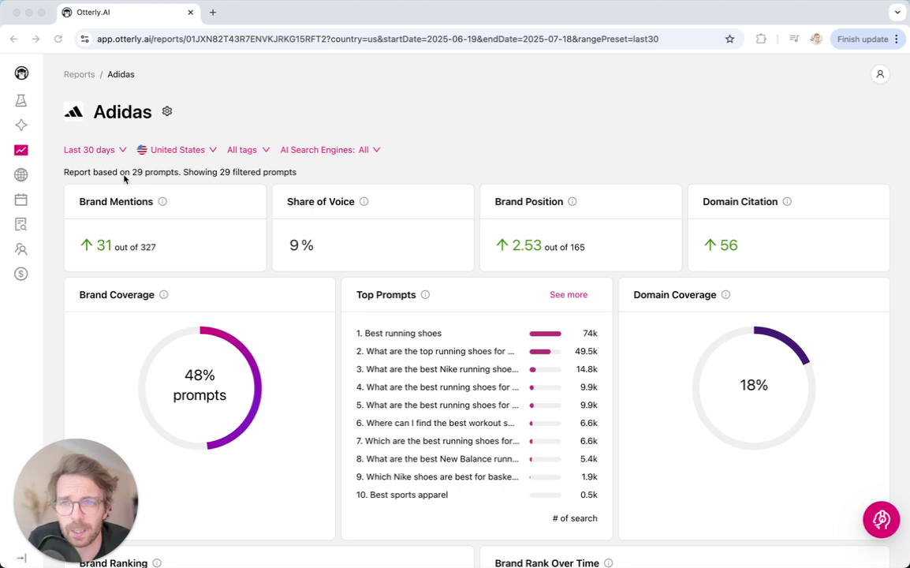
View the 481 monitored prompts, preview Add Prompts without adding, then go to AI Keyword Research
{"action": "left_click", "coordinate": [19, 128]}
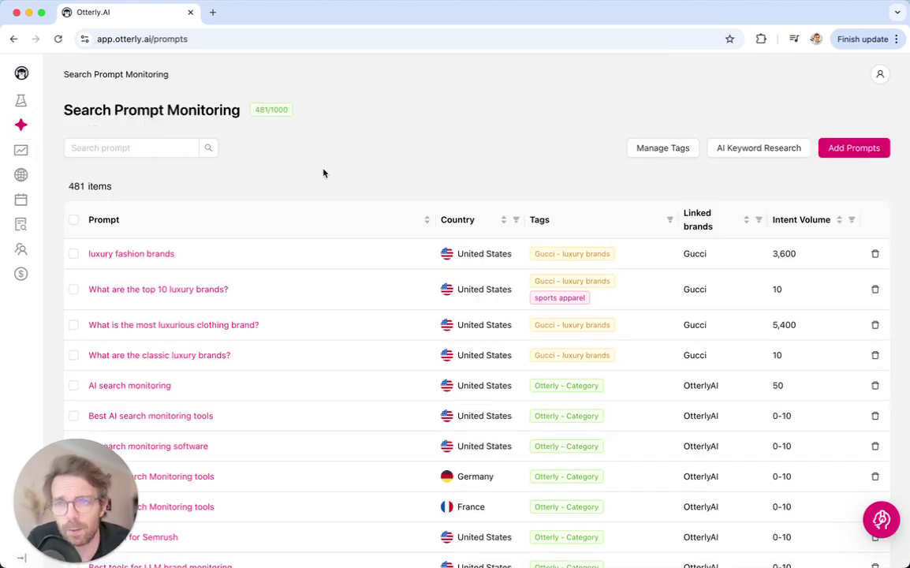
{"action": "left_click", "coordinate": [850, 149]}
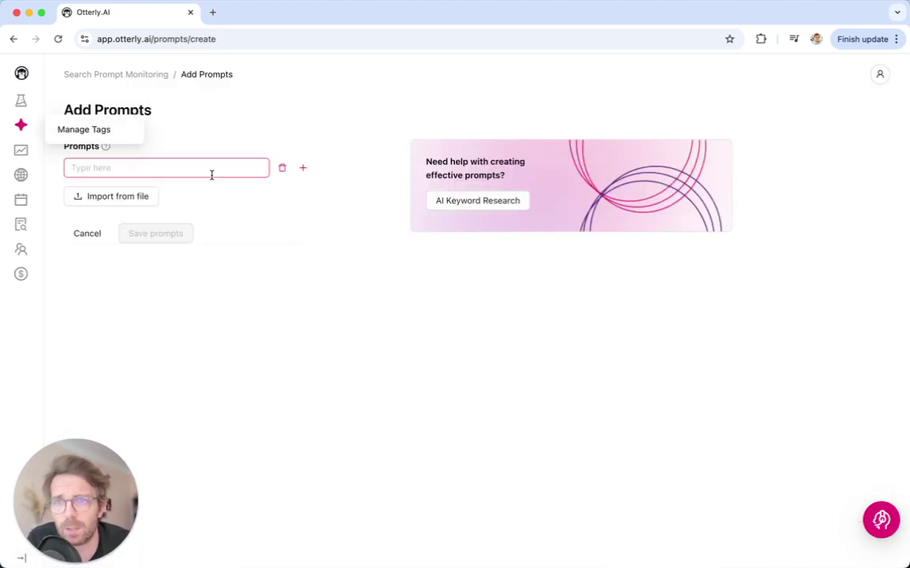
{"action": "left_click", "coordinate": [85, 235]}
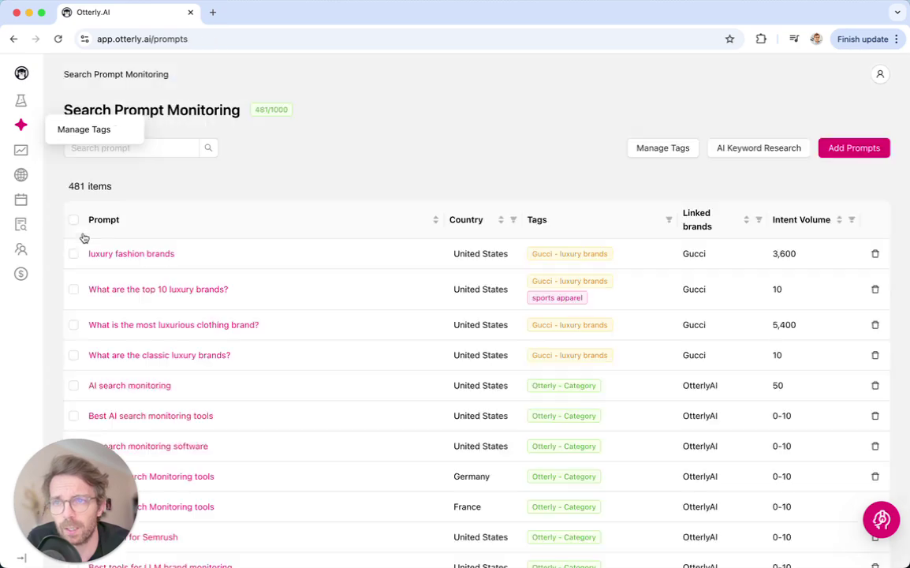
{"action": "left_click", "coordinate": [21, 558]}
{"action": "left_click", "coordinate": [113, 109]}
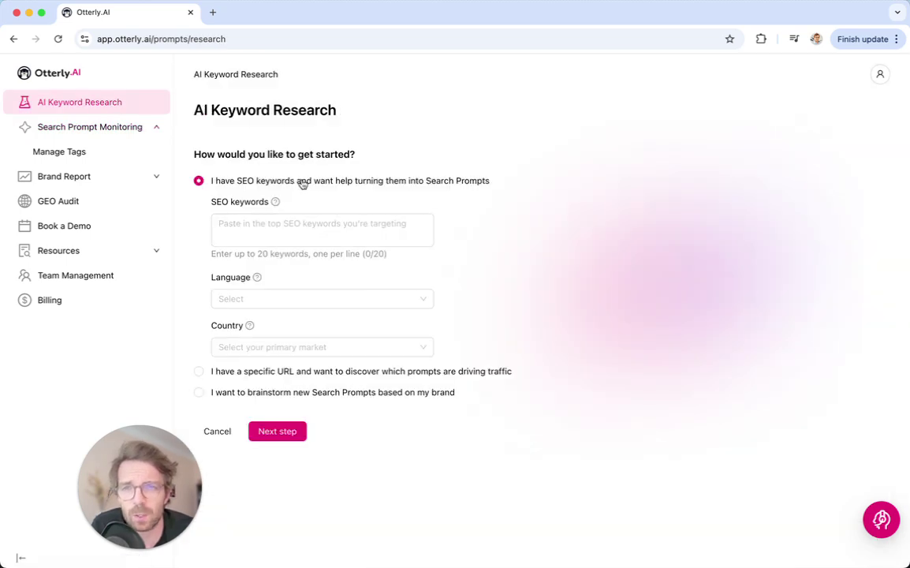
Toggle the SEO keywords option, then choose discovering prompts from a specific URL
{"action": "left_click", "coordinate": [303, 183]}
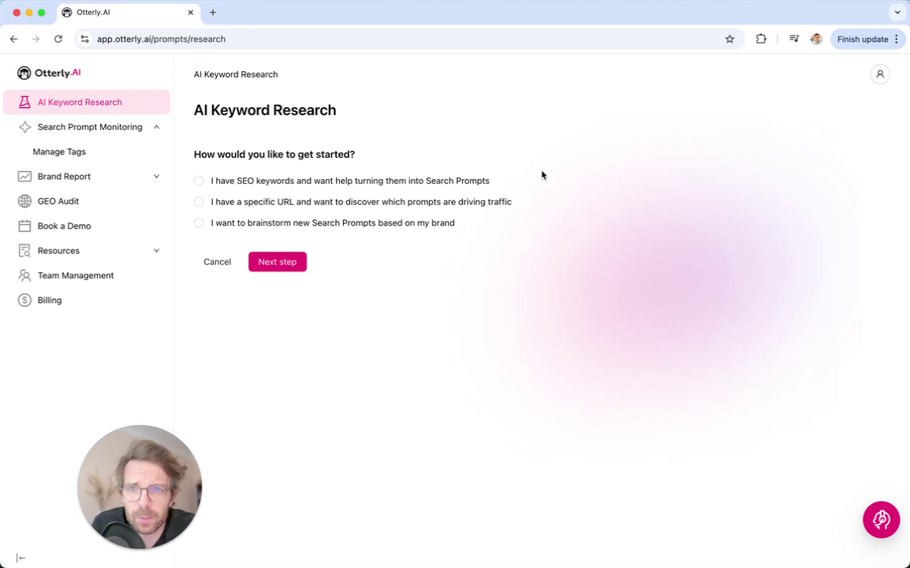
{"action": "left_click", "coordinate": [346, 183]}
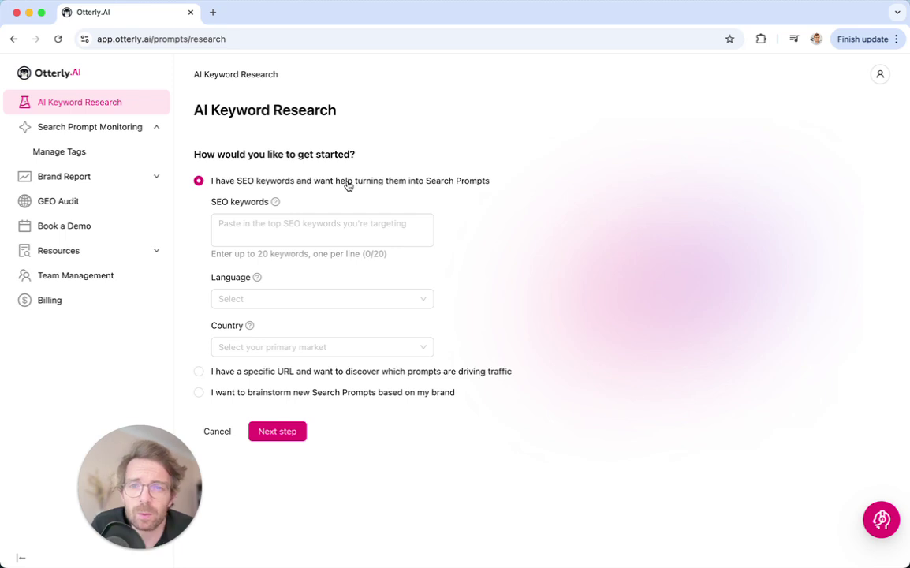
{"action": "left_click", "coordinate": [315, 371]}
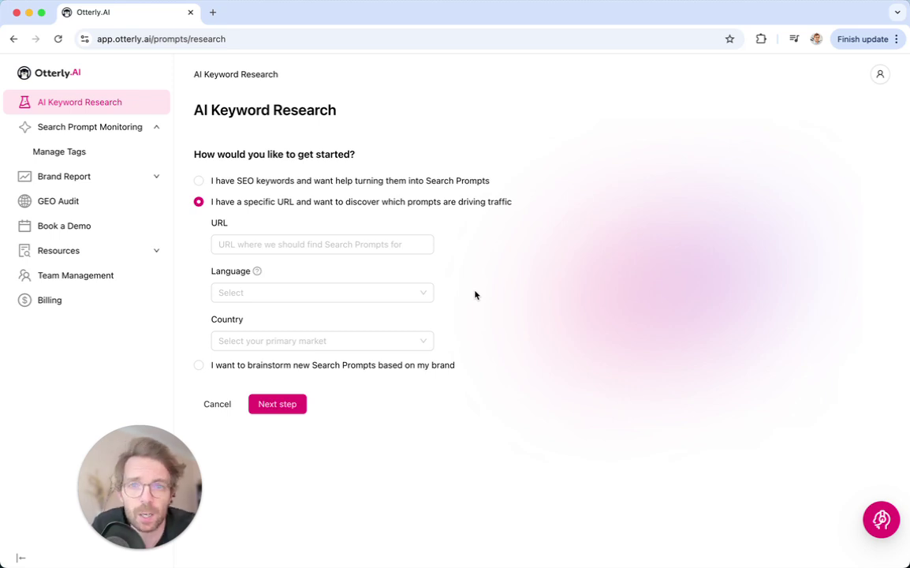
Try the brand-brainstorm option with its brand name, domain and industry fields, then return to the 481-prompt list
{"action": "left_click", "coordinate": [355, 240]}
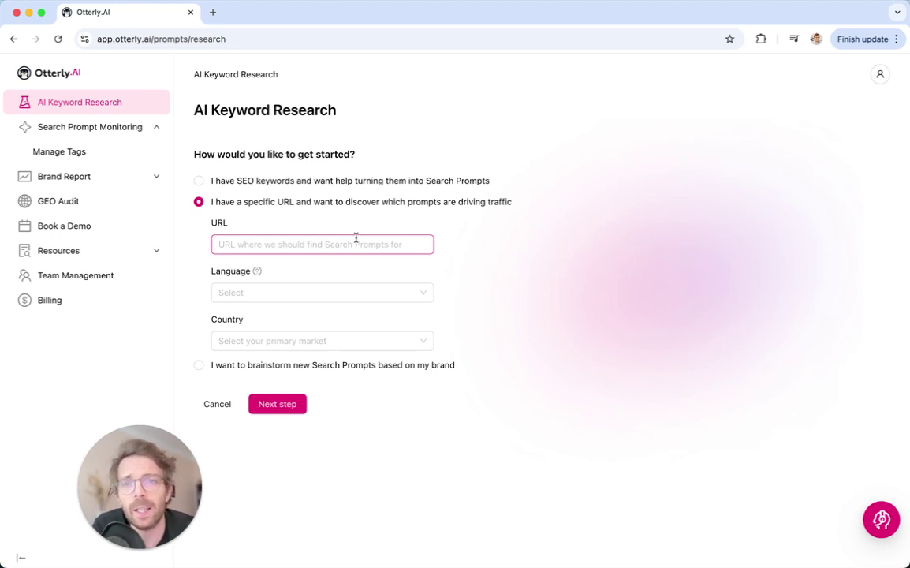
{"action": "left_click", "coordinate": [385, 210]}
{"action": "left_click", "coordinate": [353, 228]}
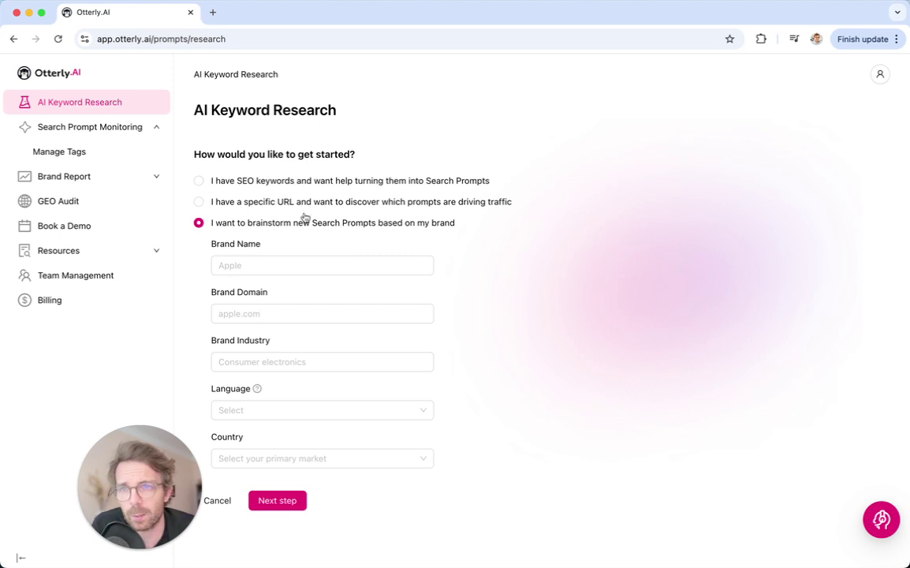
{"action": "left_click", "coordinate": [111, 128]}
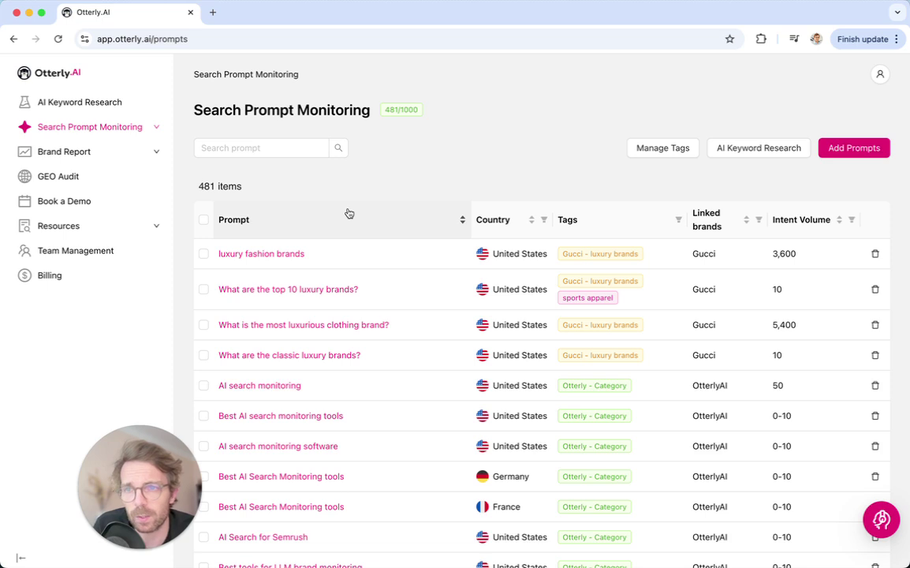
Open the adidas.com GEO audit showing robots.txt, LLM.txt results and AI Readiness score 18
{"action": "left_click", "coordinate": [79, 176]}
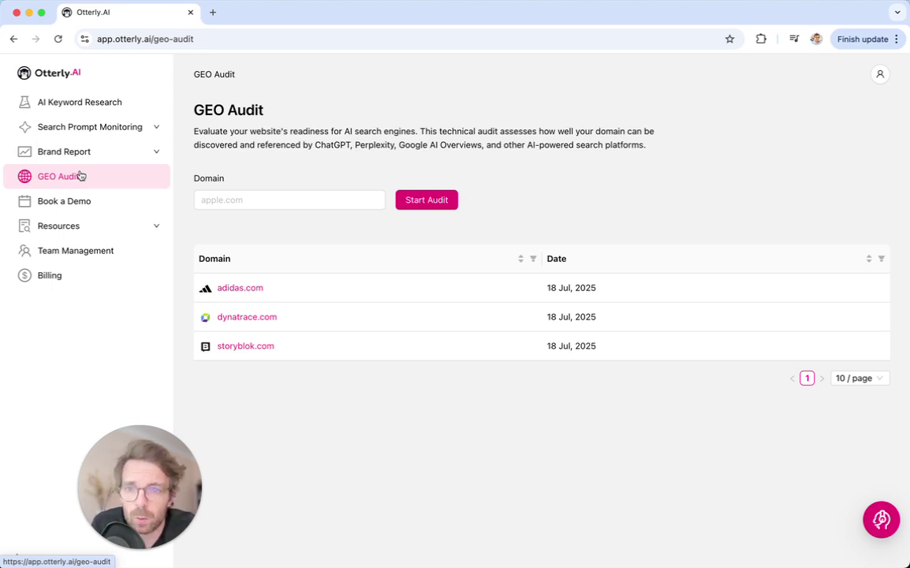
{"action": "left_click", "coordinate": [241, 290]}
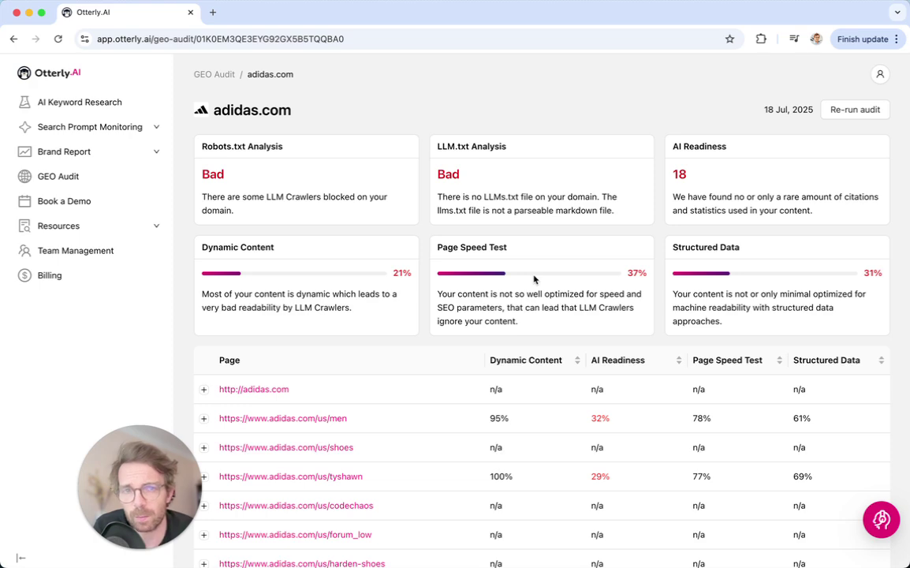
Expand /us/men details: 32% AI readiness, 78% page speed, 95% dynamic content, 61% structured data
{"action": "scroll", "coordinate": [241, 450], "scroll_direction": "down", "scroll_amount": 1}
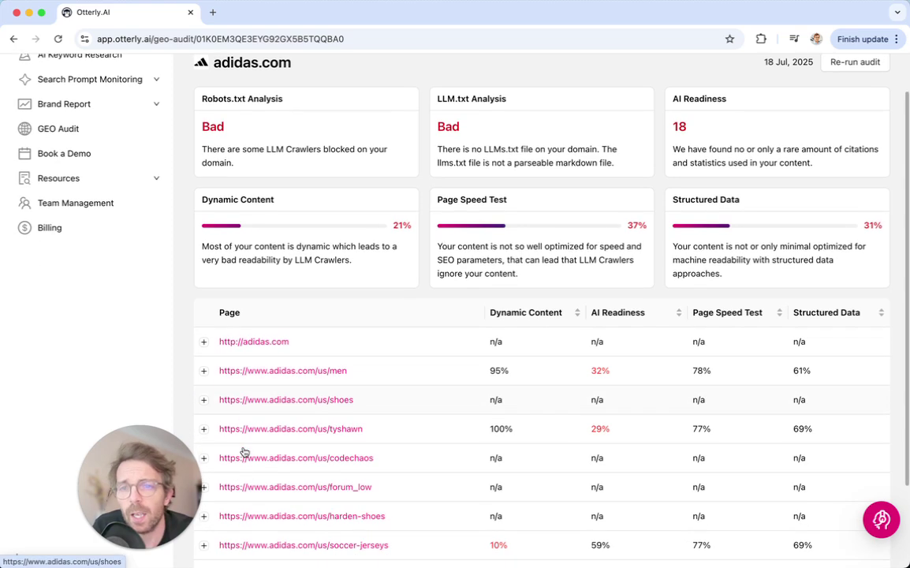
{"action": "left_click", "coordinate": [204, 371]}
{"action": "scroll", "coordinate": [203, 376], "scroll_direction": "down", "scroll_amount": 2}
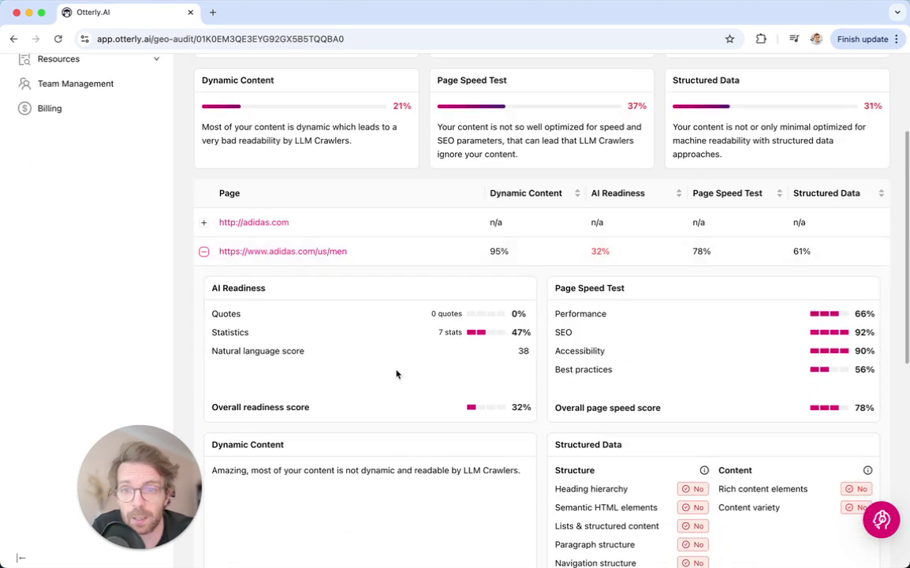
{"action": "scroll", "coordinate": [357, 274], "scroll_direction": "down", "scroll_amount": 1}
{"action": "scroll", "coordinate": [357, 274], "scroll_direction": "down", "scroll_amount": 2}
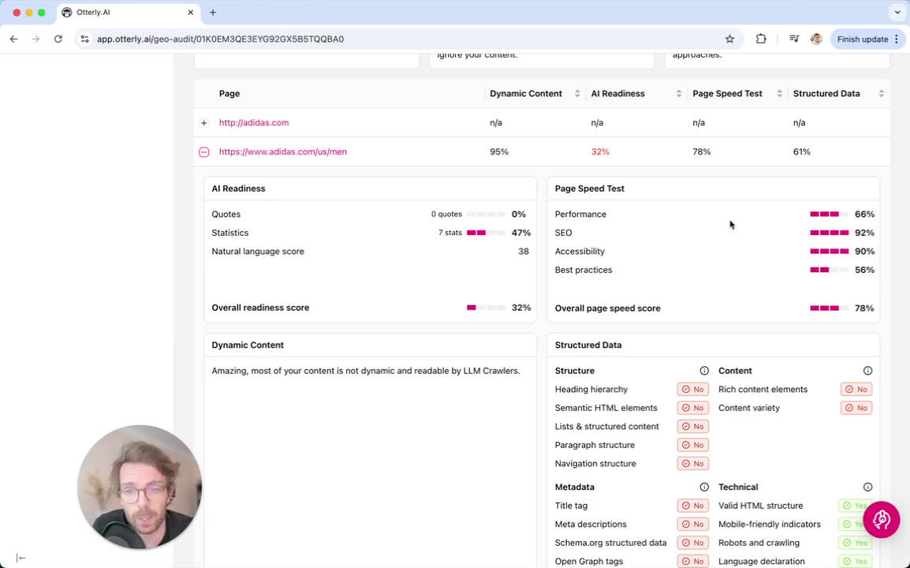
{"action": "scroll", "coordinate": [718, 435], "scroll_direction": "down", "scroll_amount": 2}
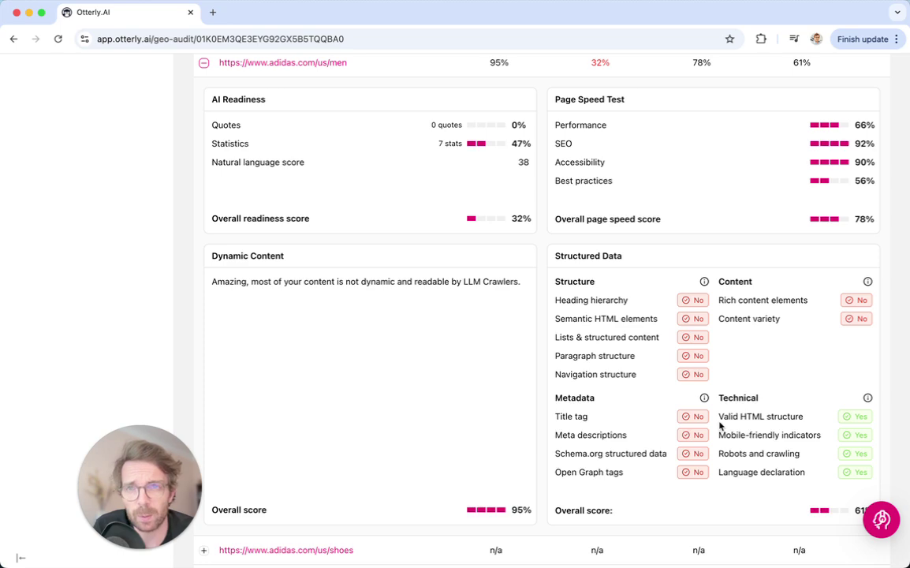
Scroll up to the summary cards: 21% dynamic content, 37% page speed, 31% structured data
{"action": "scroll", "coordinate": [719, 426], "scroll_direction": "up", "scroll_amount": 2}
{"action": "scroll", "coordinate": [702, 417], "scroll_direction": "up", "scroll_amount": 3}
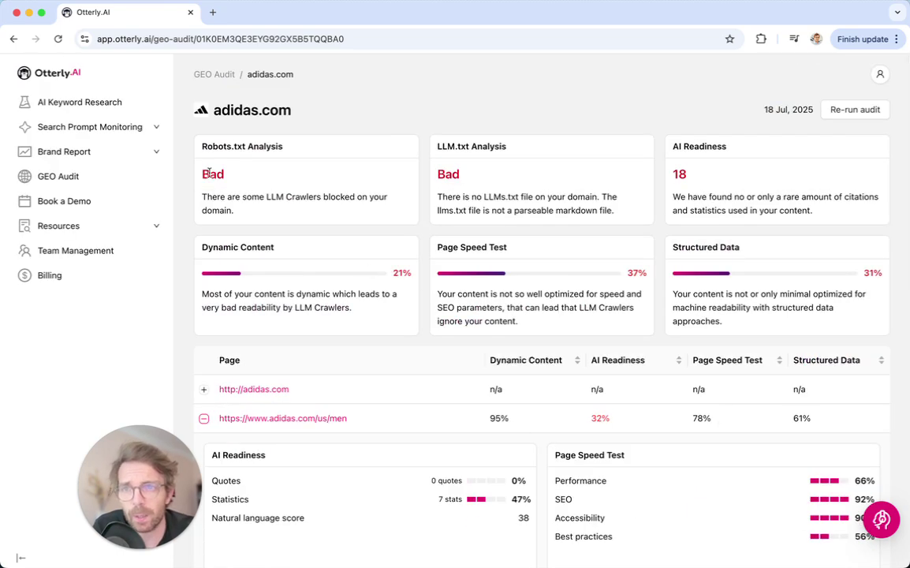